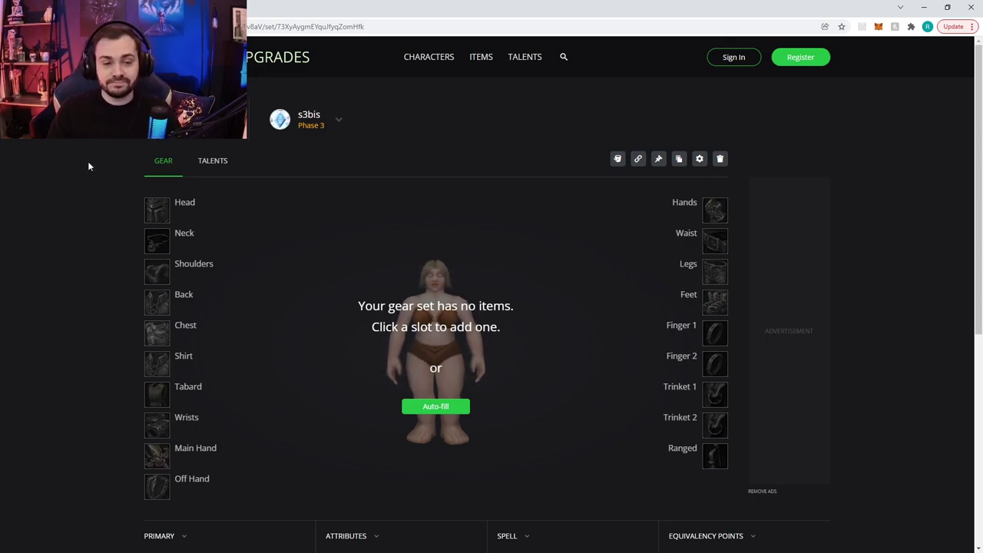
- Equip Veteran's Pendant of Salvation in the neck slot and Vindicator's Mooncloth Cuffs in the wrists slot
left_click(157, 244)
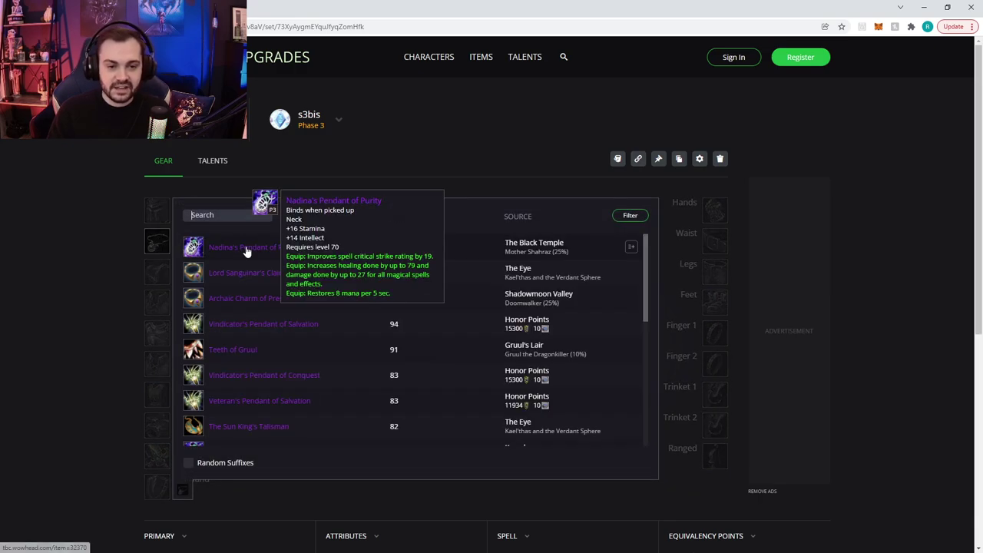
left_click(291, 400)
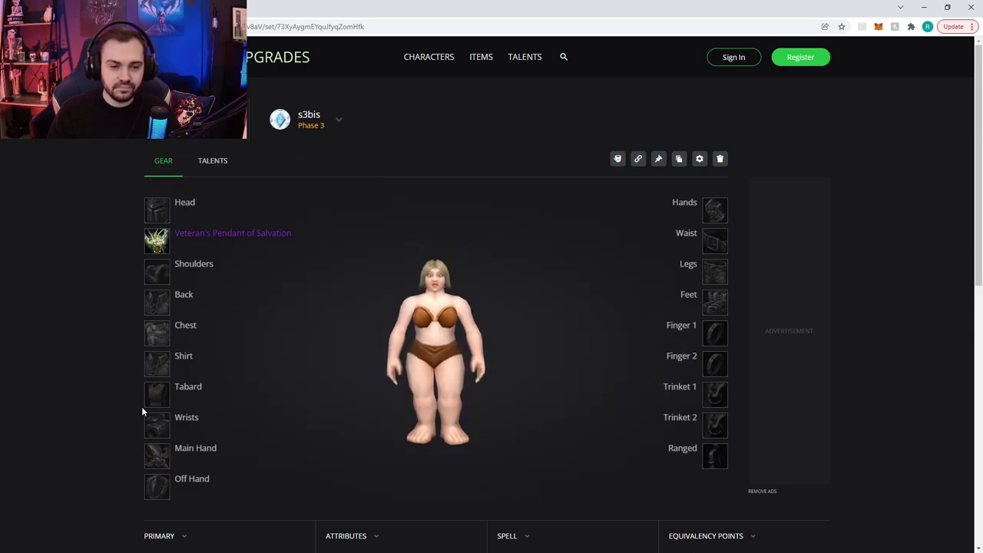
left_click(179, 421)
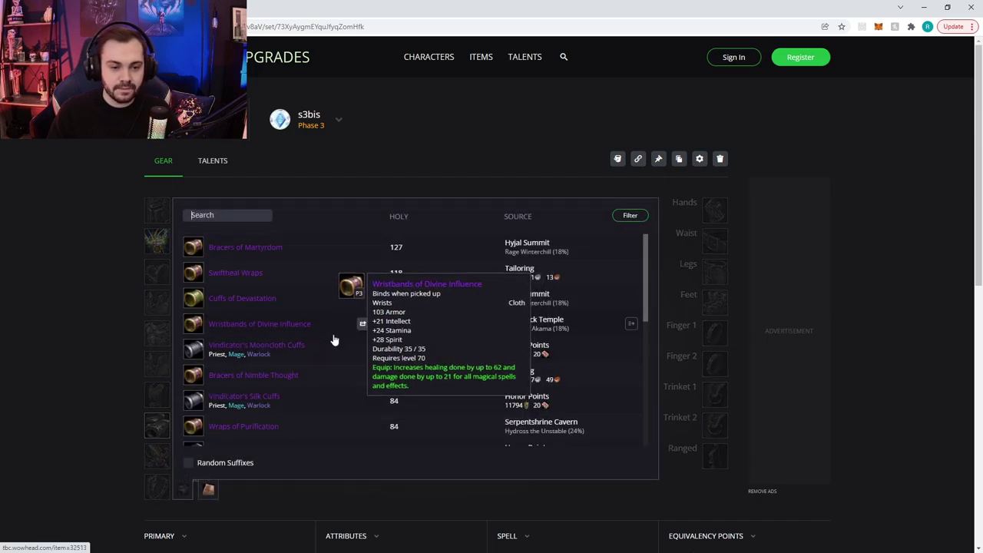
left_click(281, 349)
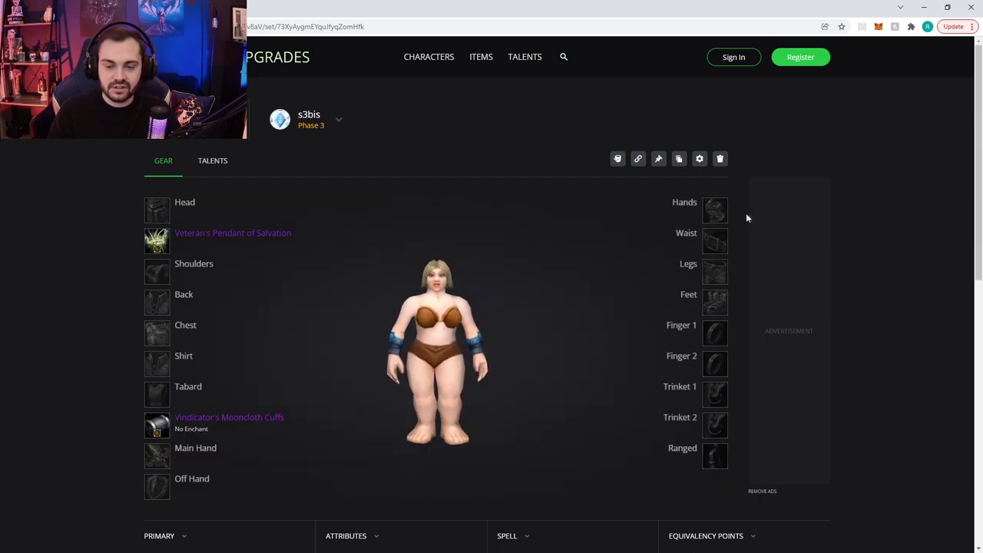
- Equip Vindicator's Mooncloth Belt in the waist slot
left_click(720, 240)
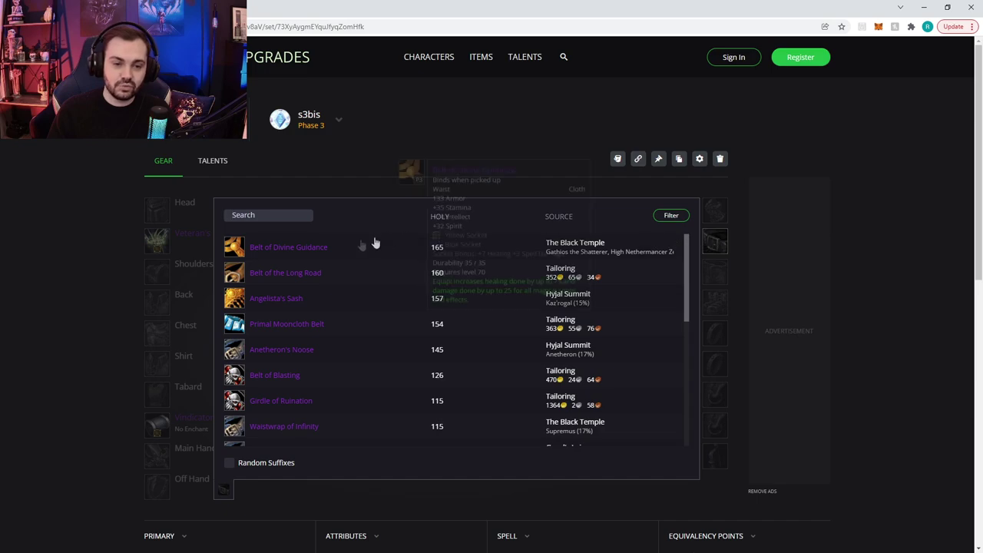
scroll(393, 342, "down", 2)
scroll(393, 342, "down", 3)
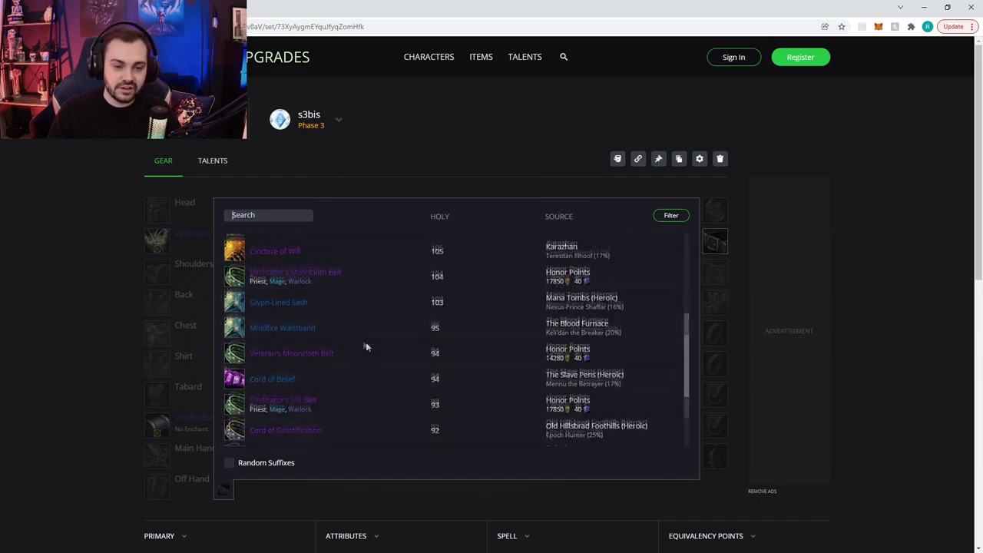
left_click(330, 270)
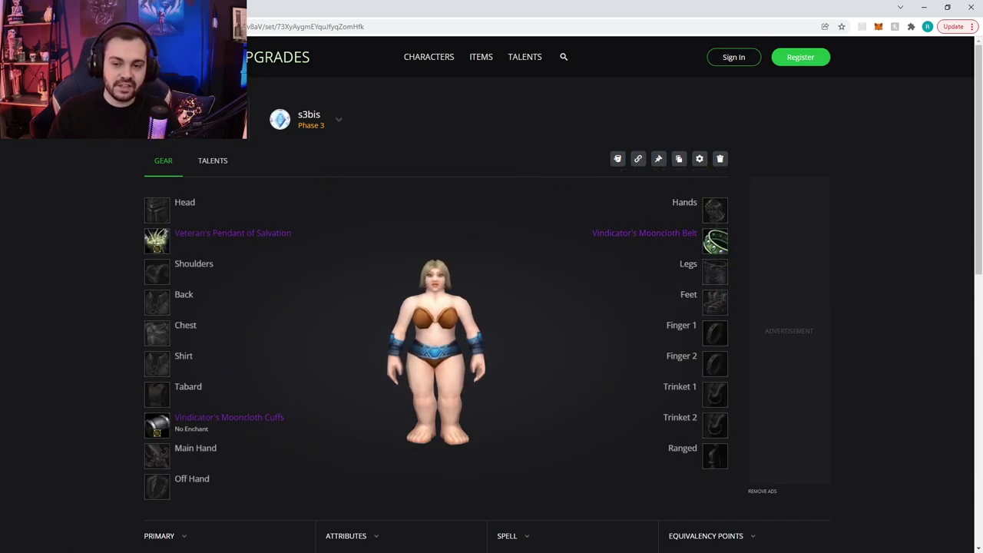
mouse_move(721, 254)
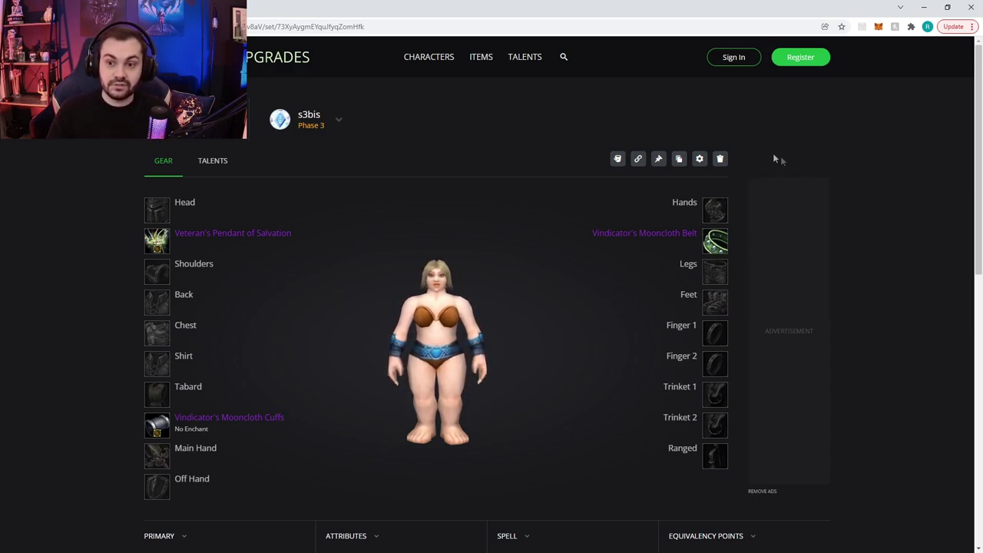
- Equip Vindicator's Band of Salvation in the Finger 1 slot
left_click(714, 332)
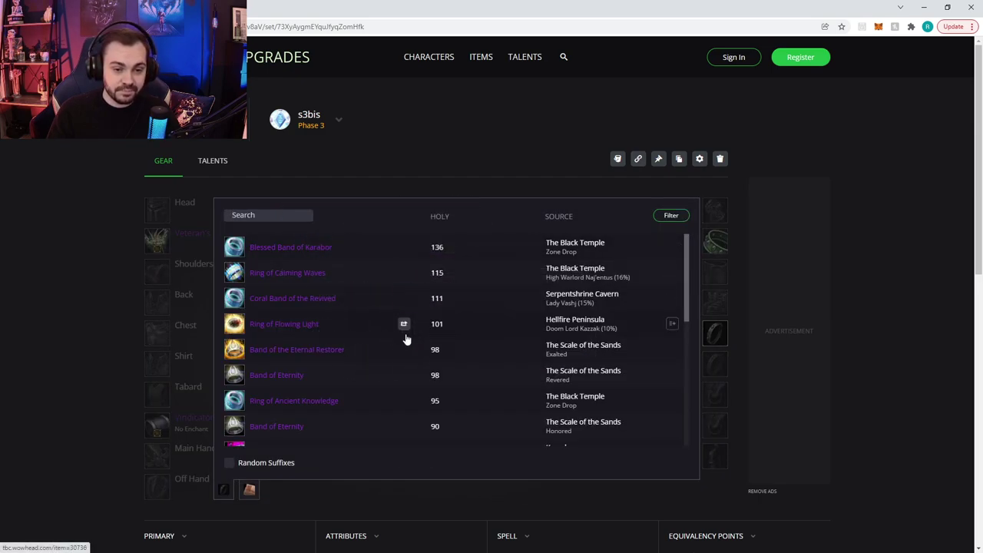
scroll(402, 333, "down", 5)
scroll(383, 322, "down", 7)
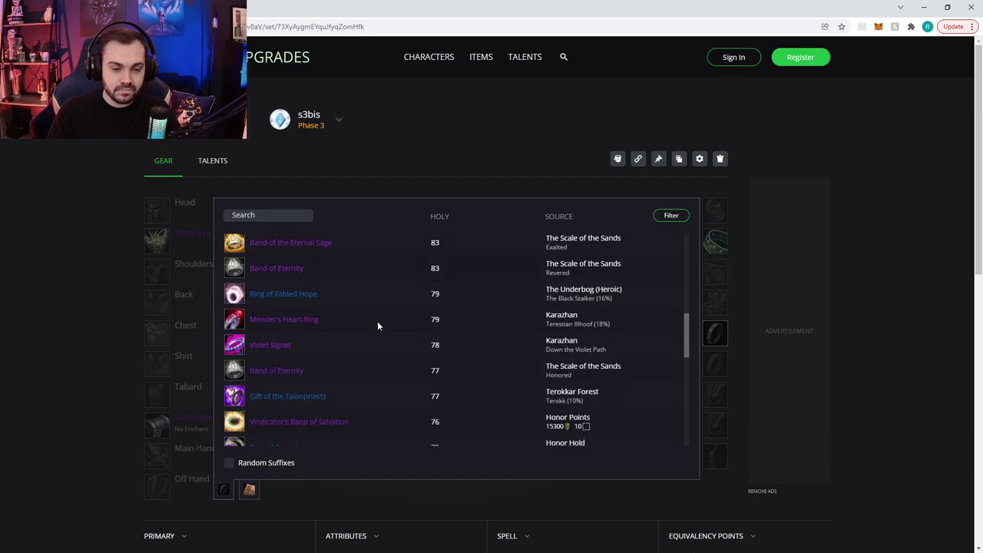
left_click(326, 349)
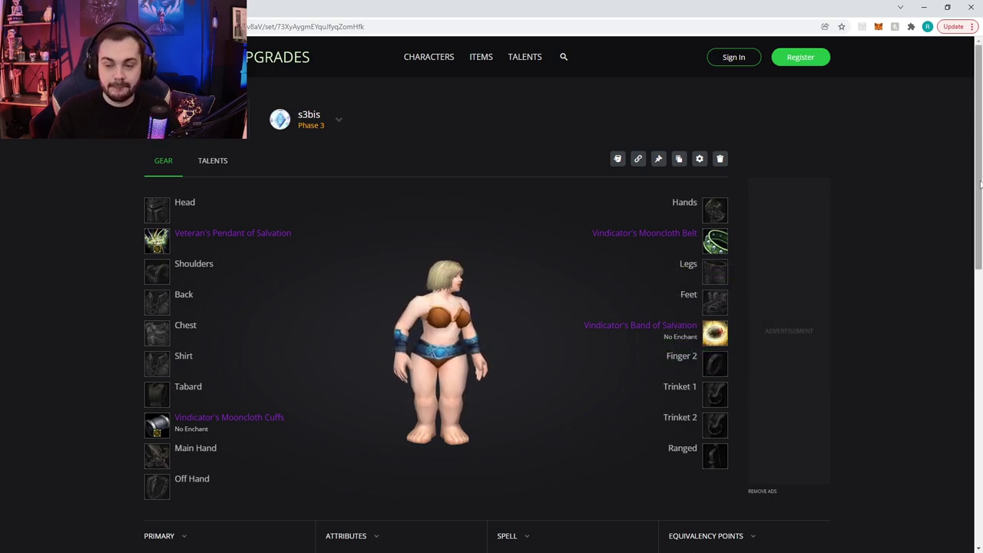
- Search the Trinket 2 items for "medal" and equip Medallion of the Alliance
scroll(980, 182, "down", 1)
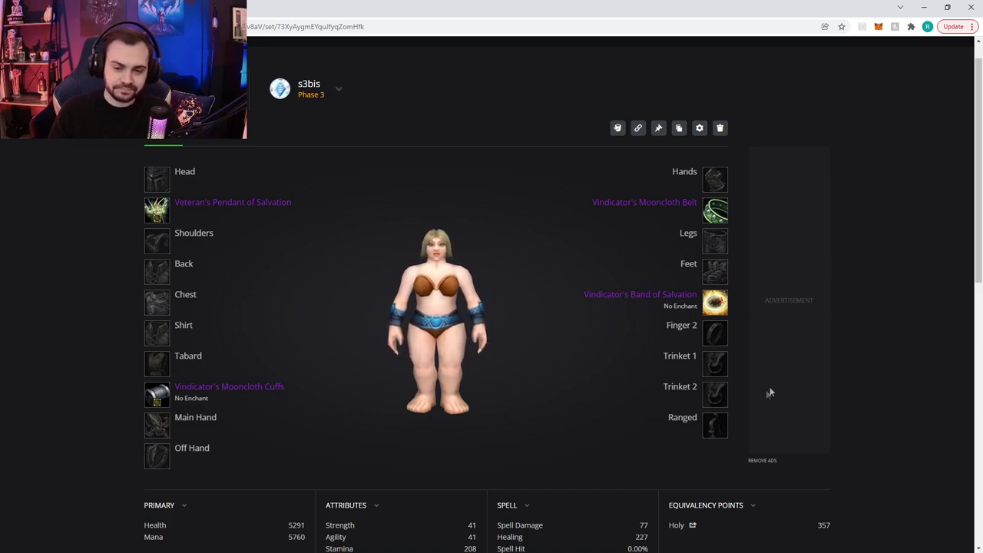
left_click(714, 393)
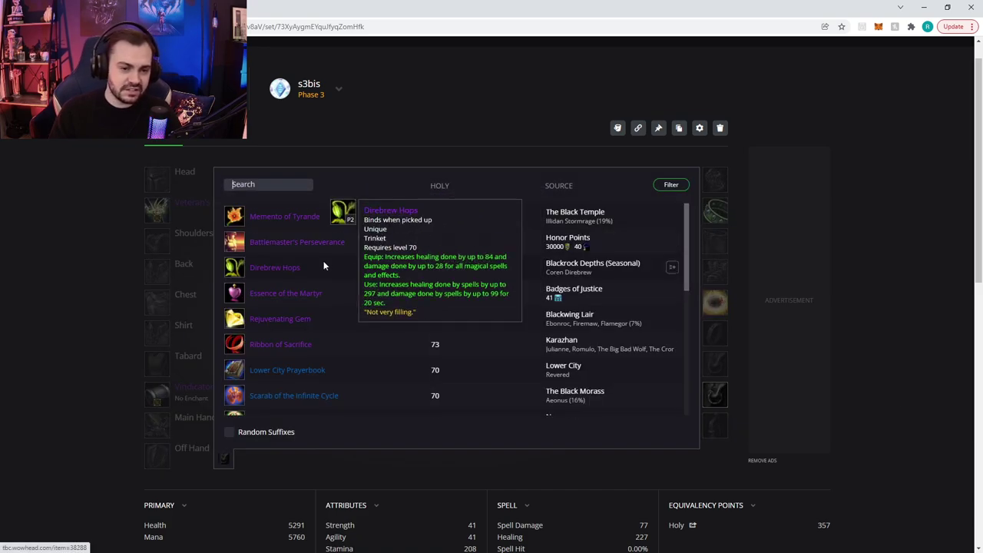
left_click(292, 186)
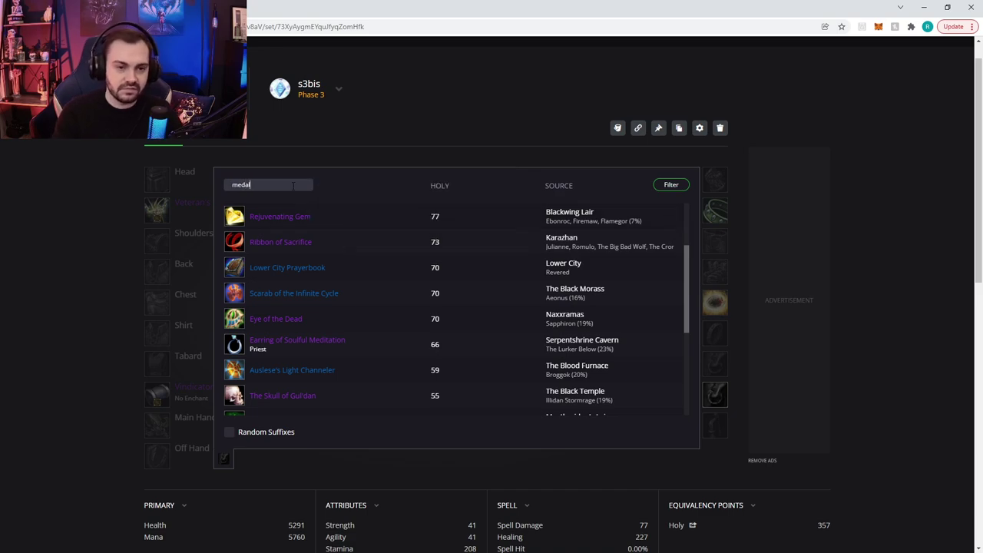
left_click(299, 248)
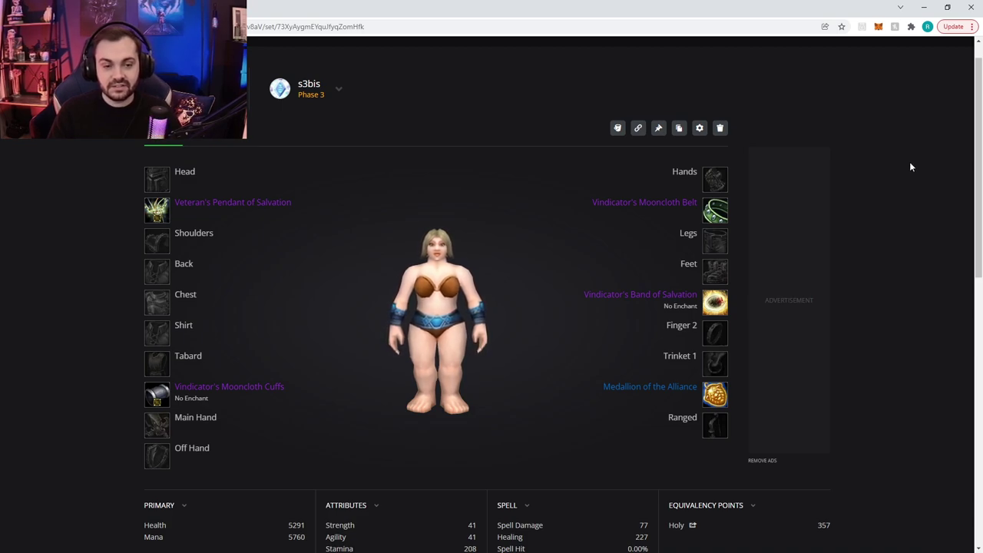
- Equip Vengeful Gladiator's Mooncloth Leggings in the legs slot
left_click_drag(978, 163, 978, 162)
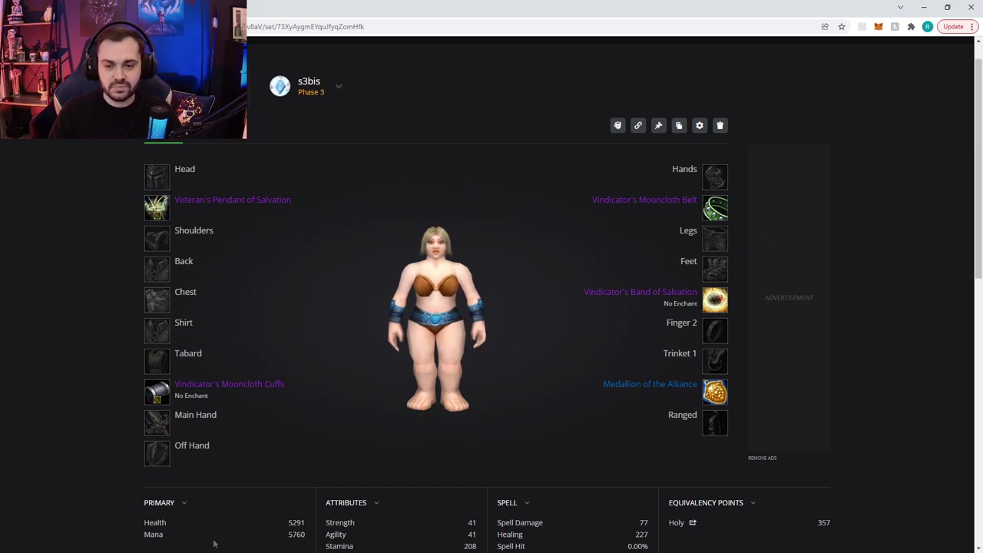
scroll(795, 276, "down", 1)
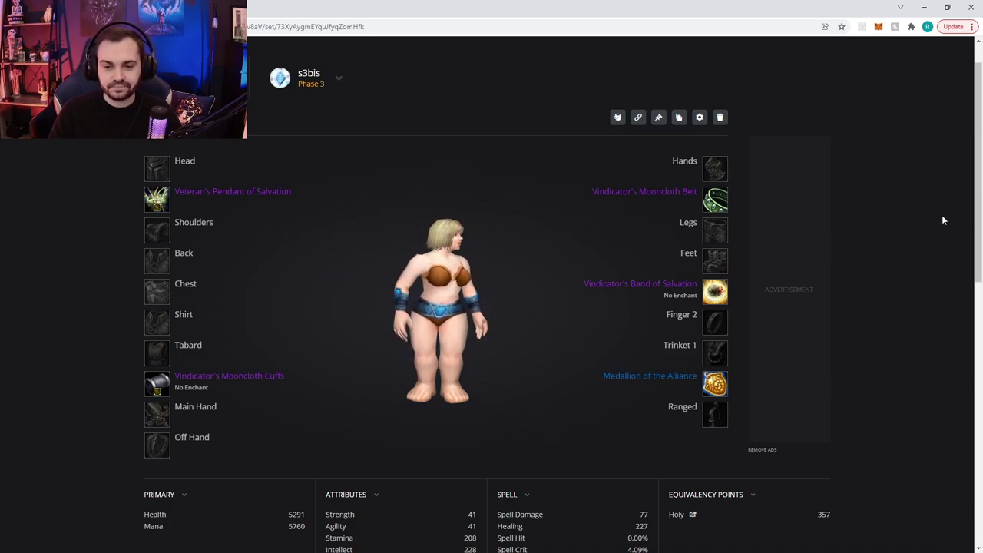
mouse_move(381, 247)
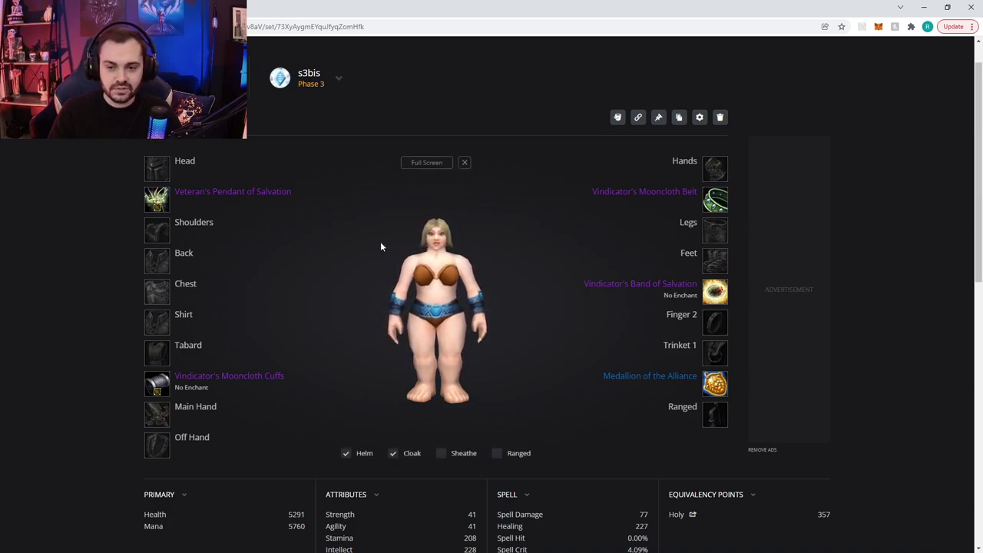
left_click(715, 230)
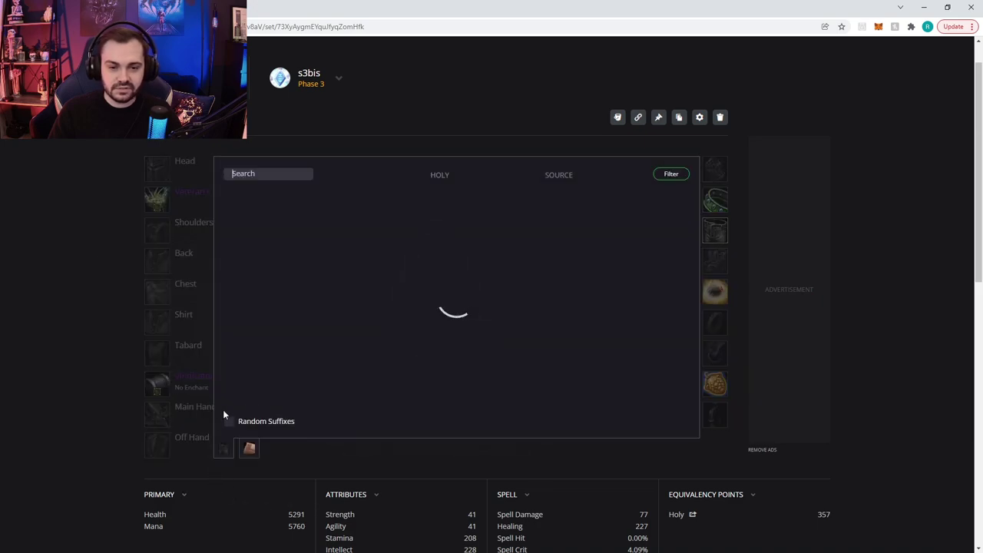
left_click(248, 448)
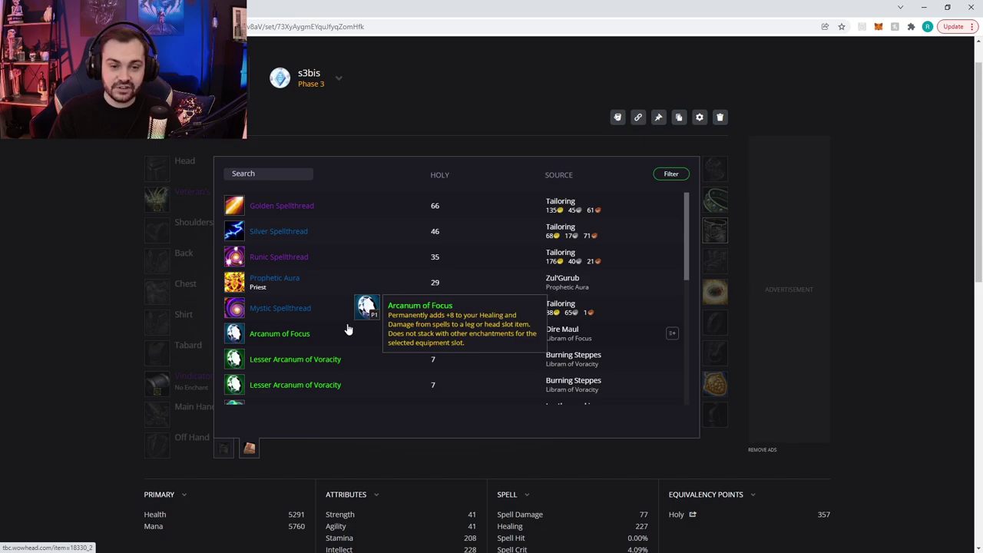
left_click(222, 447)
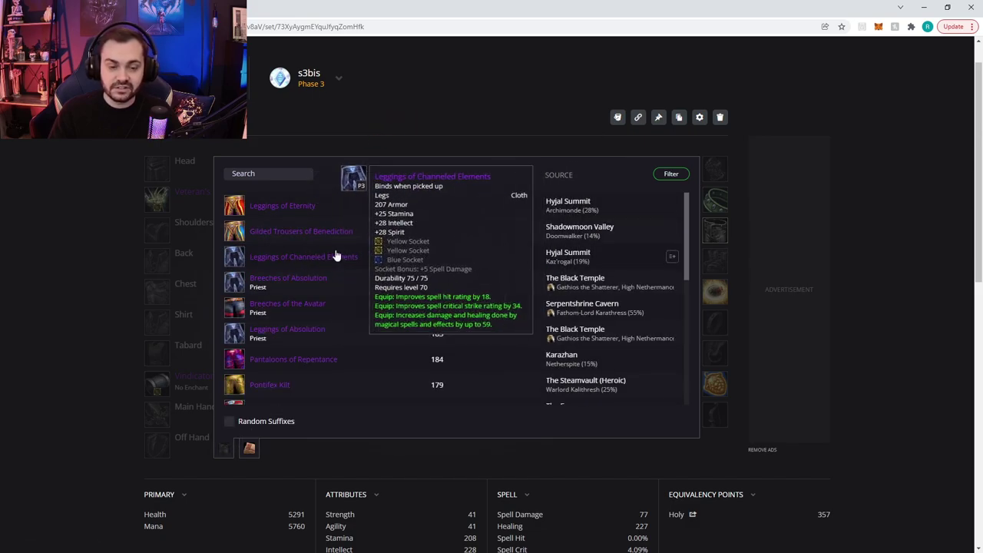
scroll(338, 253, "down", 3)
scroll(338, 249, "down", 2)
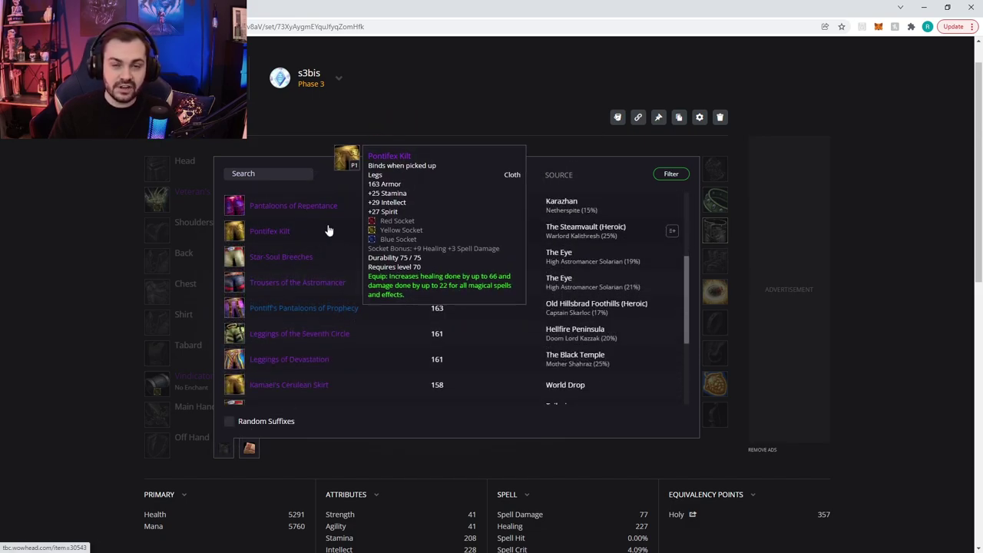
scroll(344, 226, "down", 3)
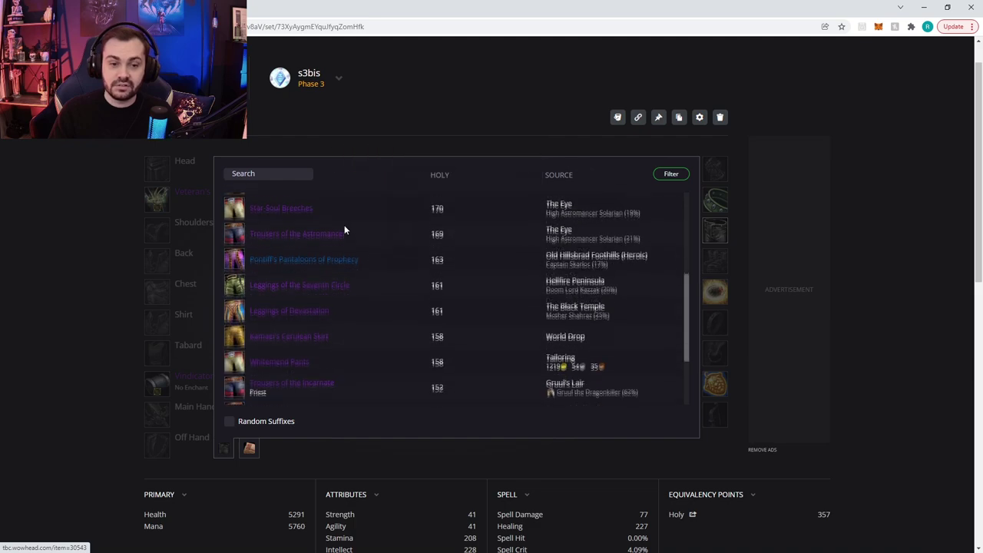
scroll(347, 239, "down", 2)
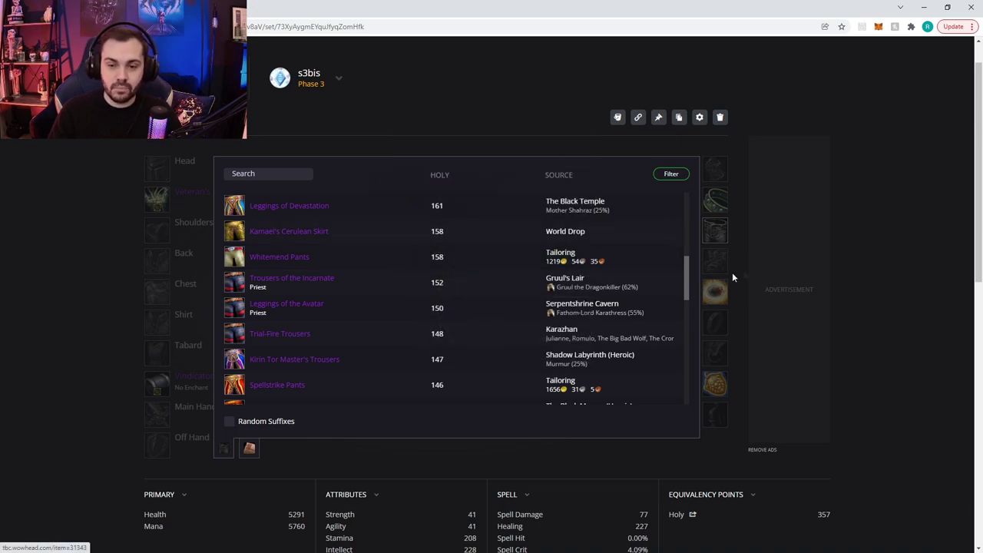
left_click_drag(686, 269, 688, 332)
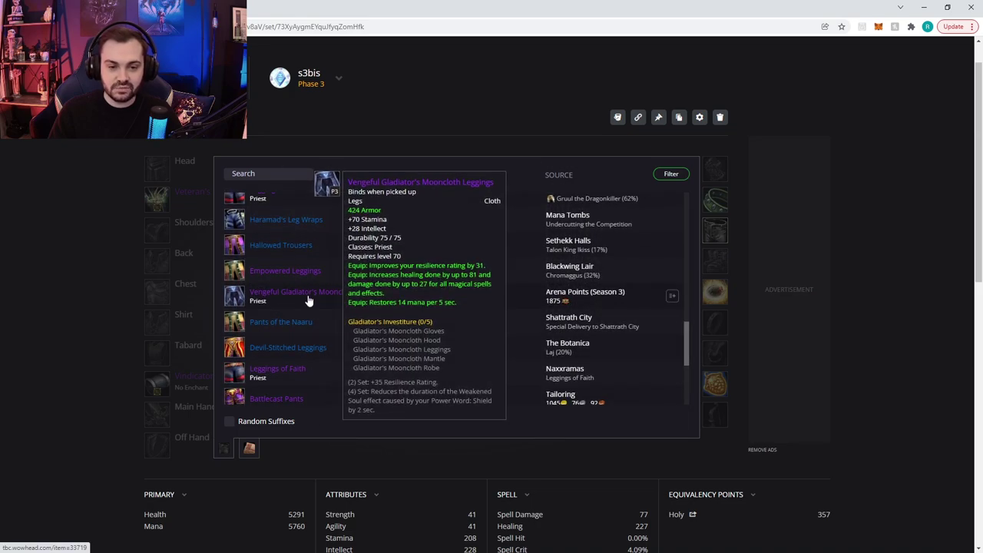
left_click(319, 298)
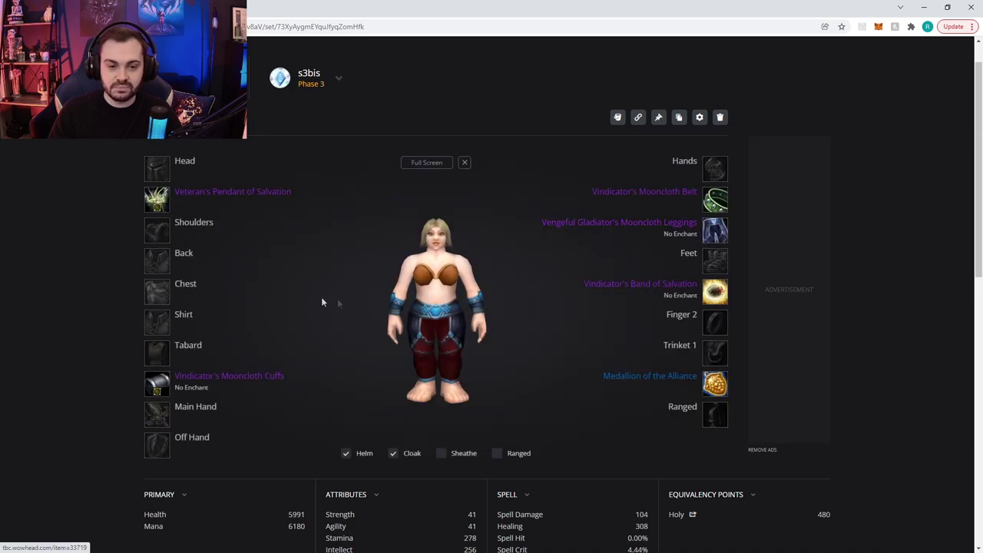
- Equip Vengeful Gladiator's Mooncloth Robe in the chest slot and Vengeful Gladiator's Mooncloth Mantle on the shoulders
left_click(184, 355)
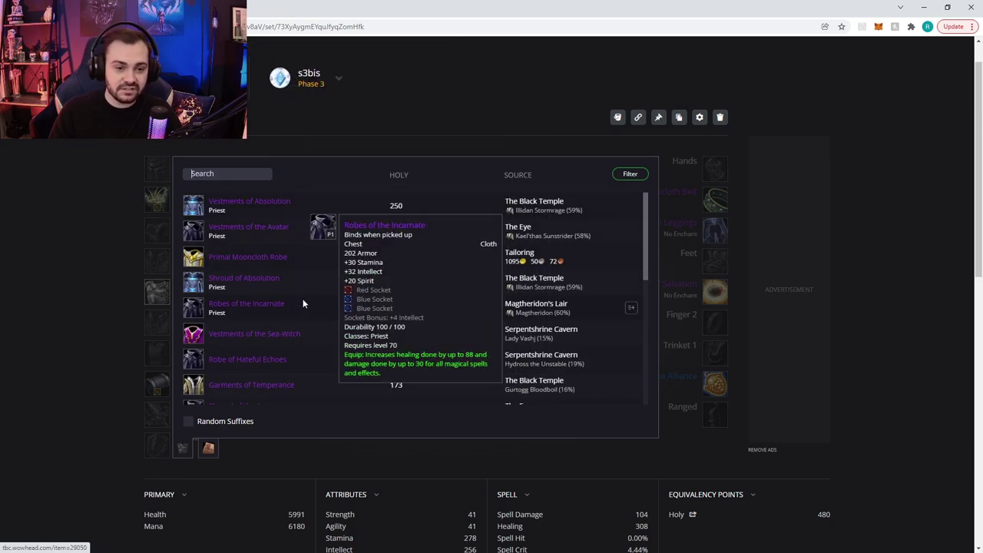
left_click(302, 285)
left_click(159, 233)
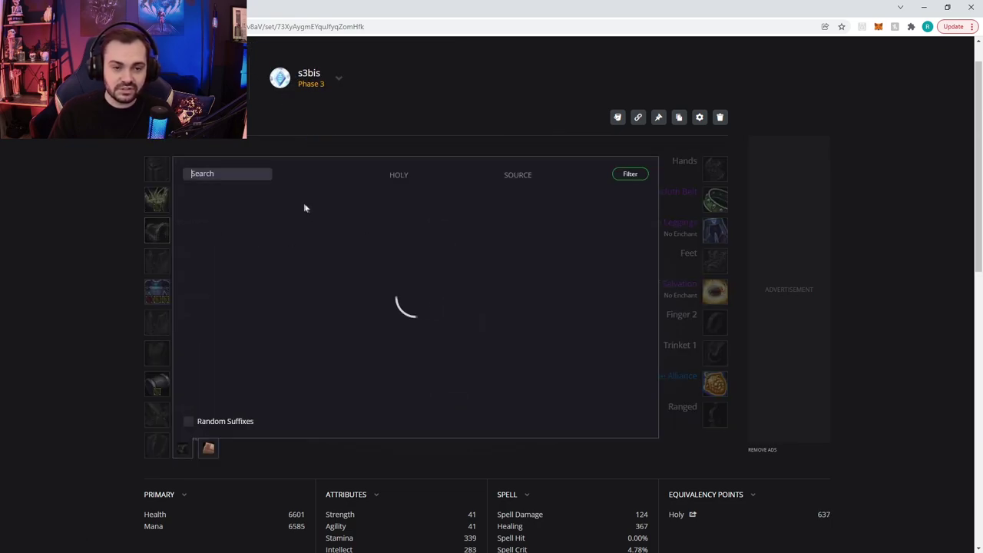
scroll(308, 290, "down", 3)
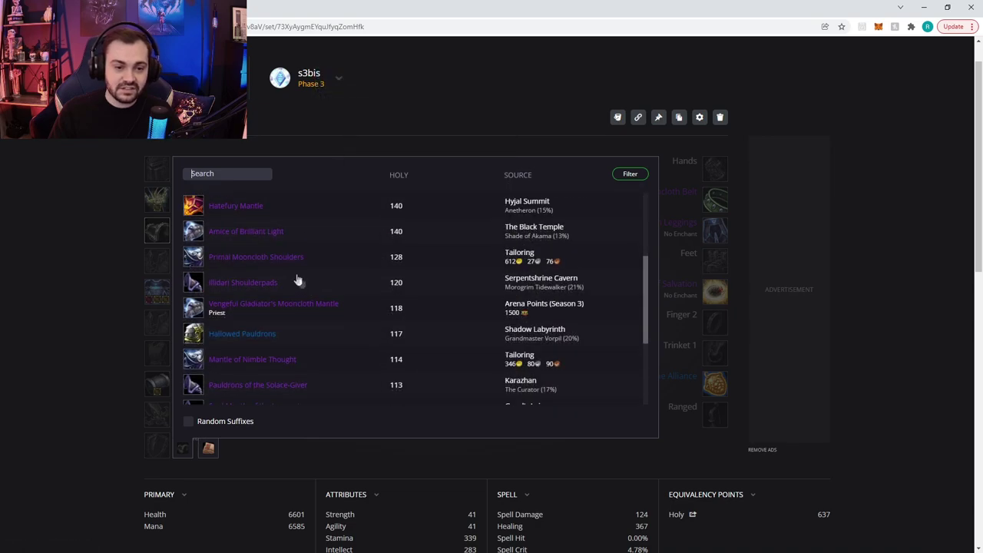
left_click(302, 257)
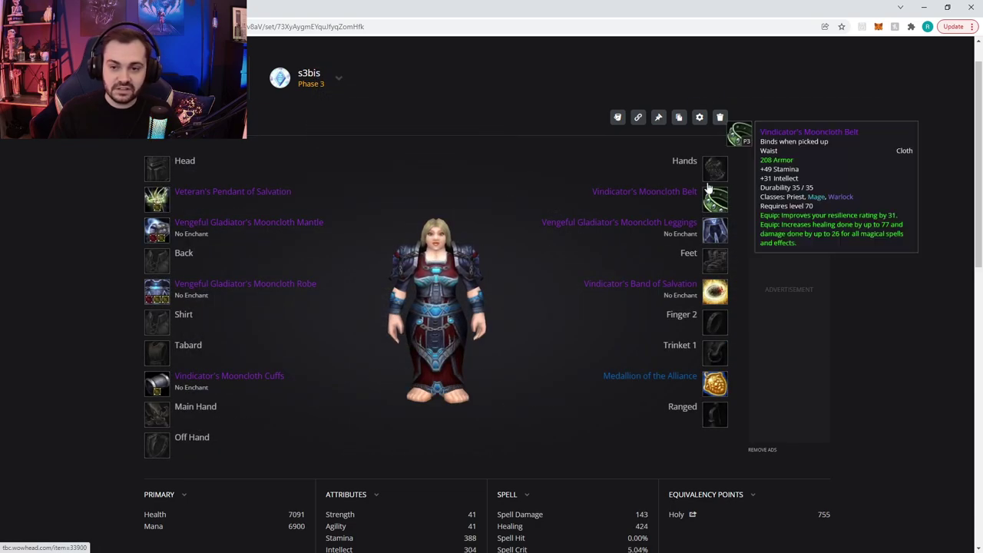
- Equip Vengeful Gladiator's Mooncloth Gloves in the hands slot
left_click(714, 168)
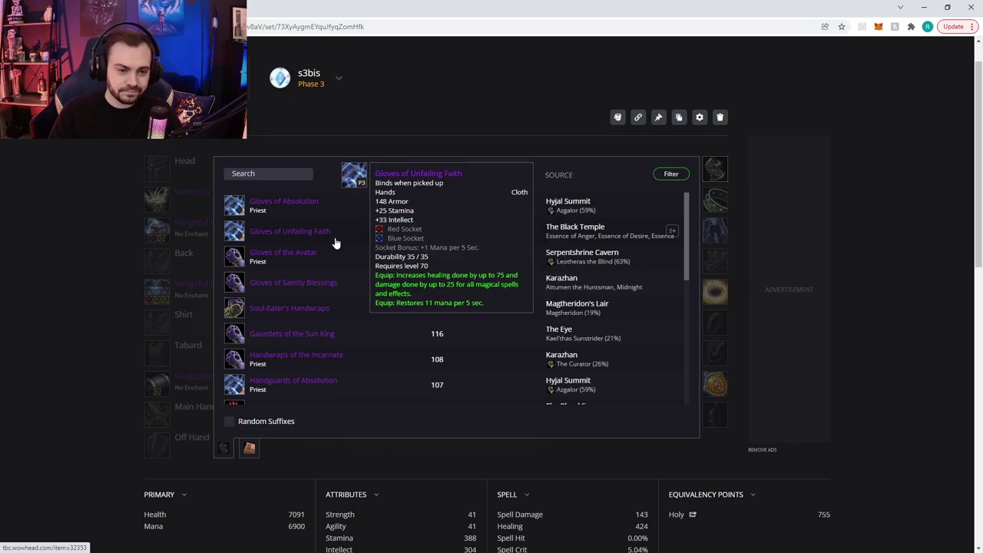
scroll(342, 261, "down", 5)
scroll(339, 282, "down", 2)
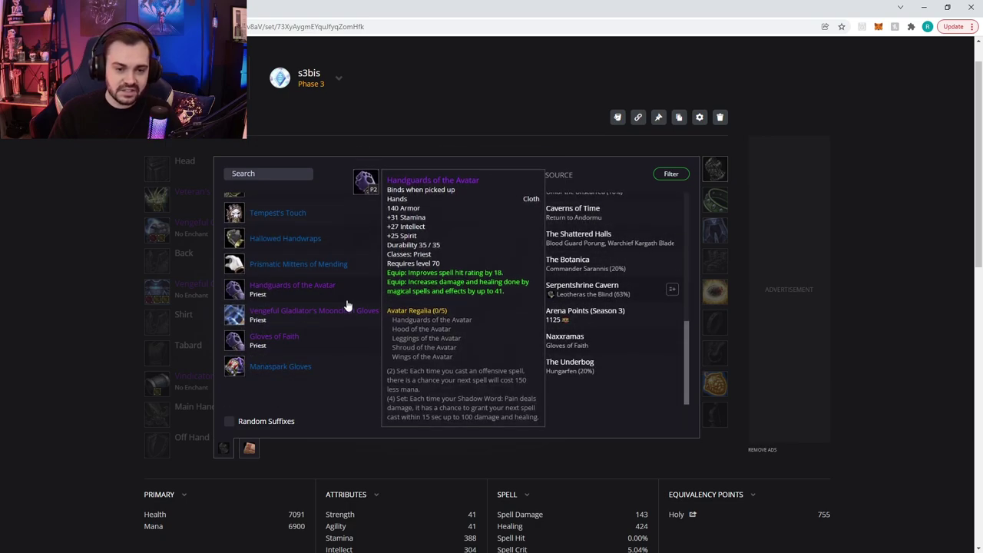
left_click(361, 313)
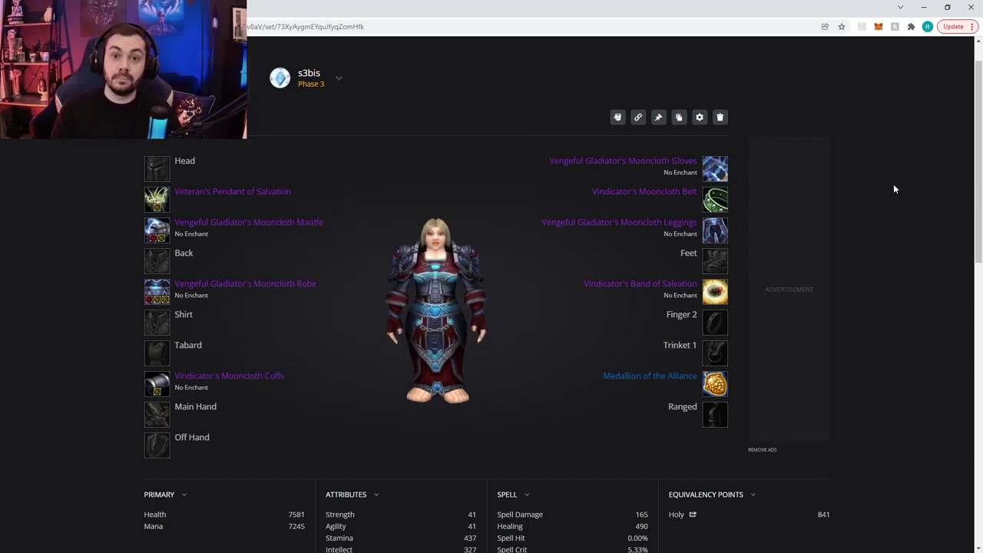
mouse_move(707, 235)
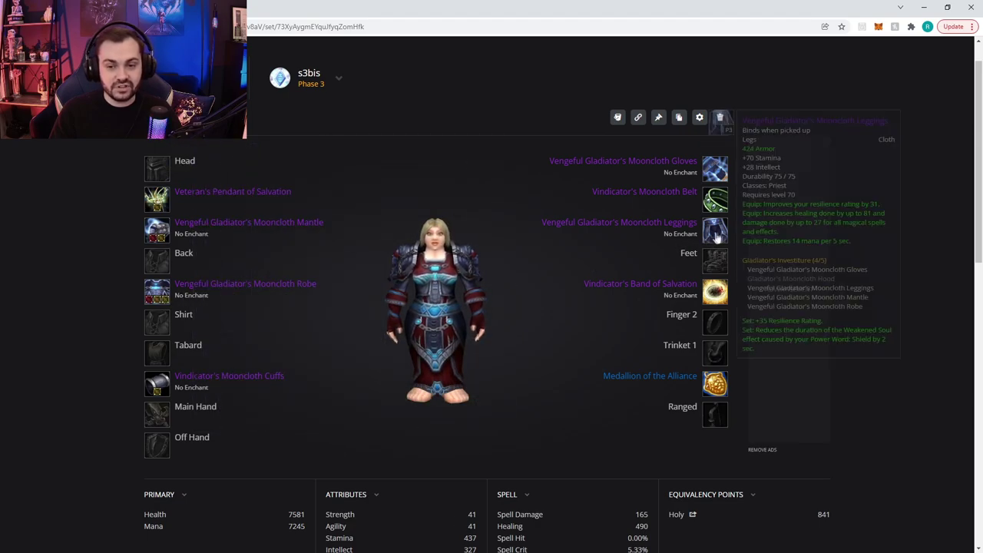
left_click_drag(978, 154, 978, 168)
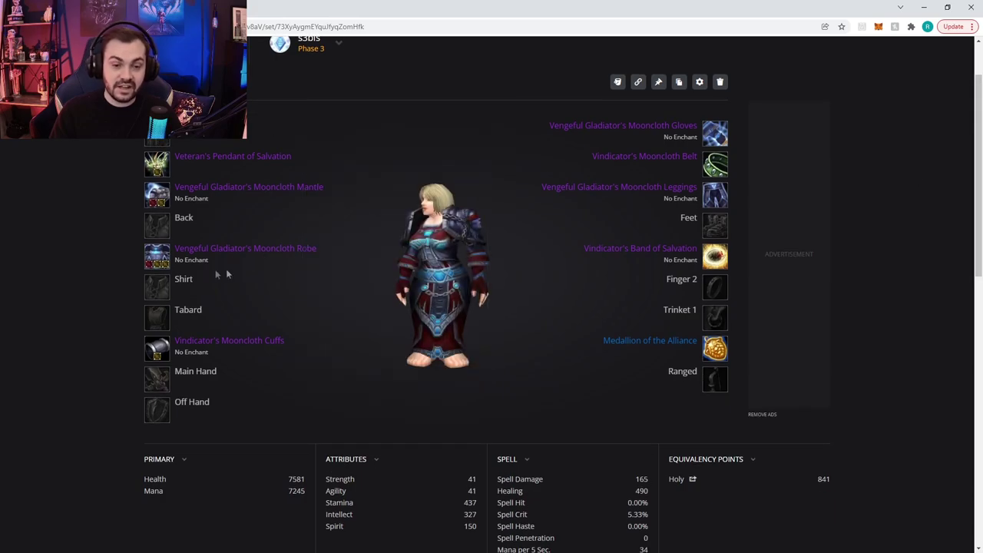
left_click_drag(980, 161, 980, 164)
scroll(980, 163, "up", 1)
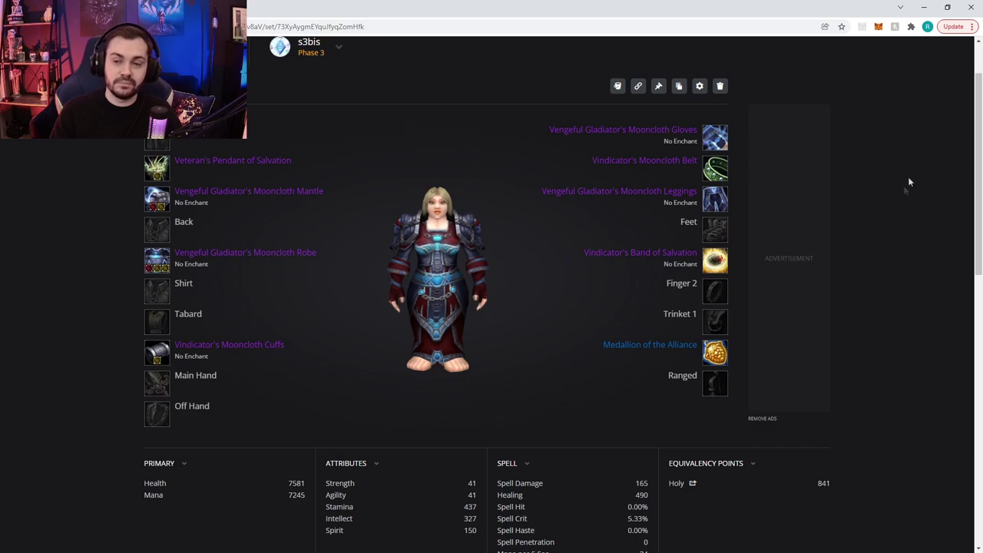
left_click_drag(973, 125, 973, 122)
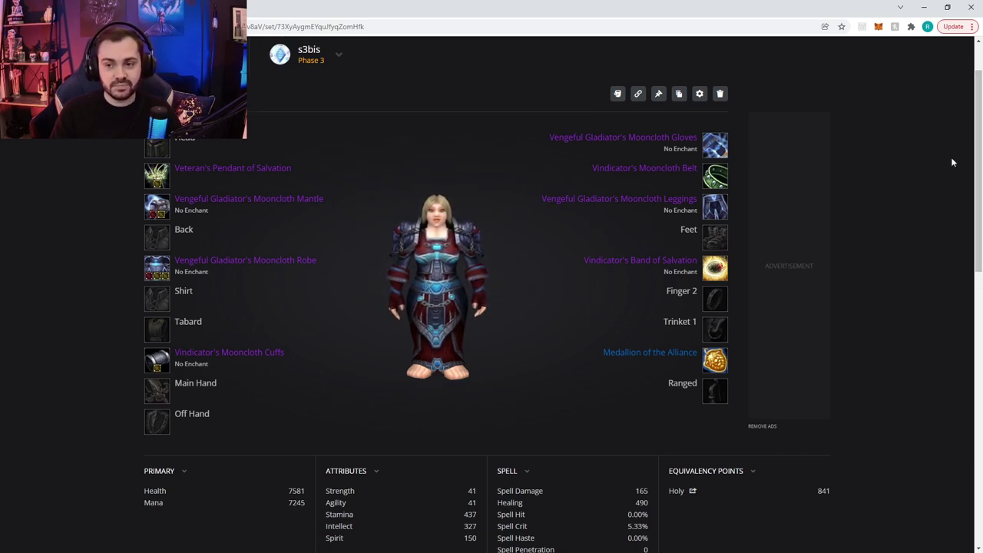
left_click_drag(980, 156, 980, 152)
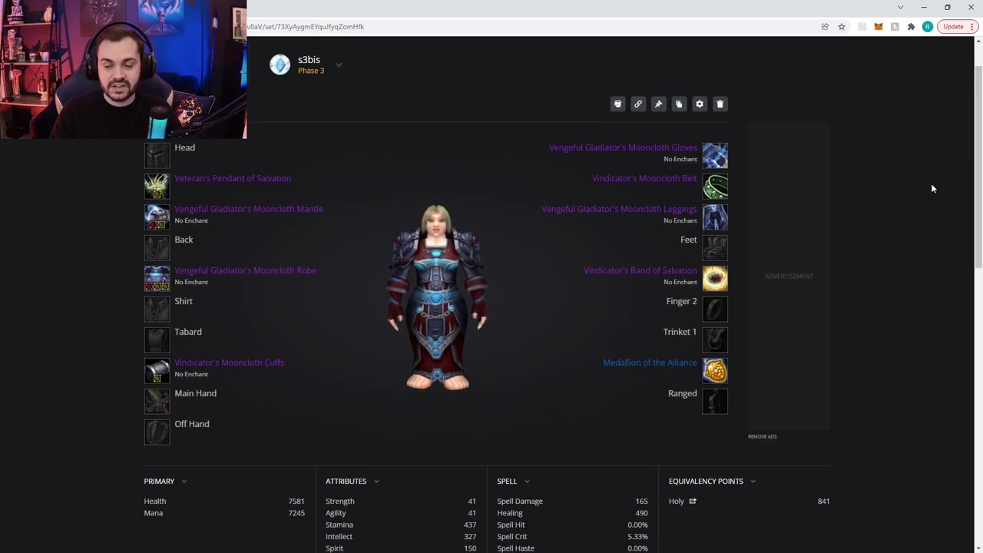
left_click_drag(979, 175, 979, 172)
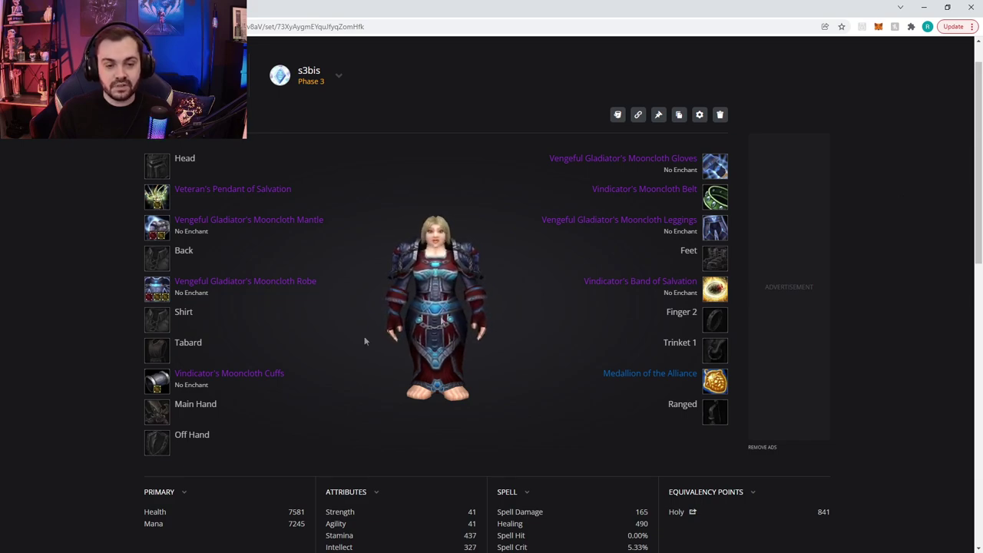
- Open the Main Hand item choices and compare the stats of Staff of Immaculate Recovery and Crystal Spire of Karabor
left_click(157, 413)
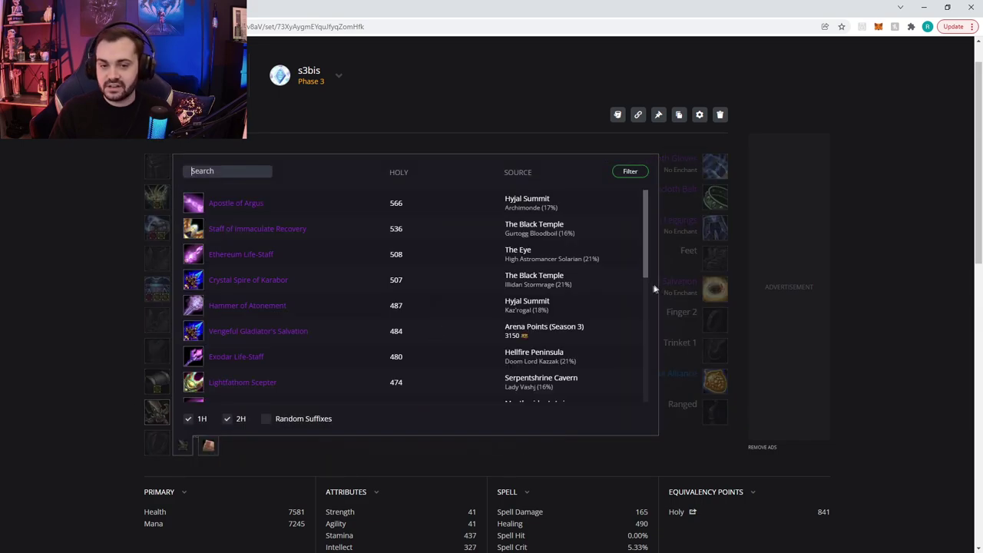
mouse_move(263, 230)
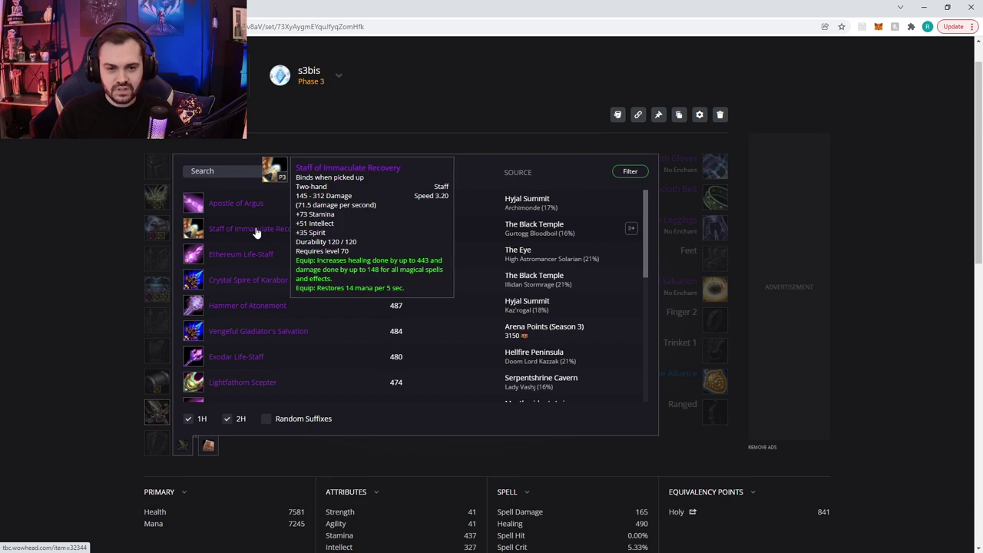
mouse_move(248, 209)
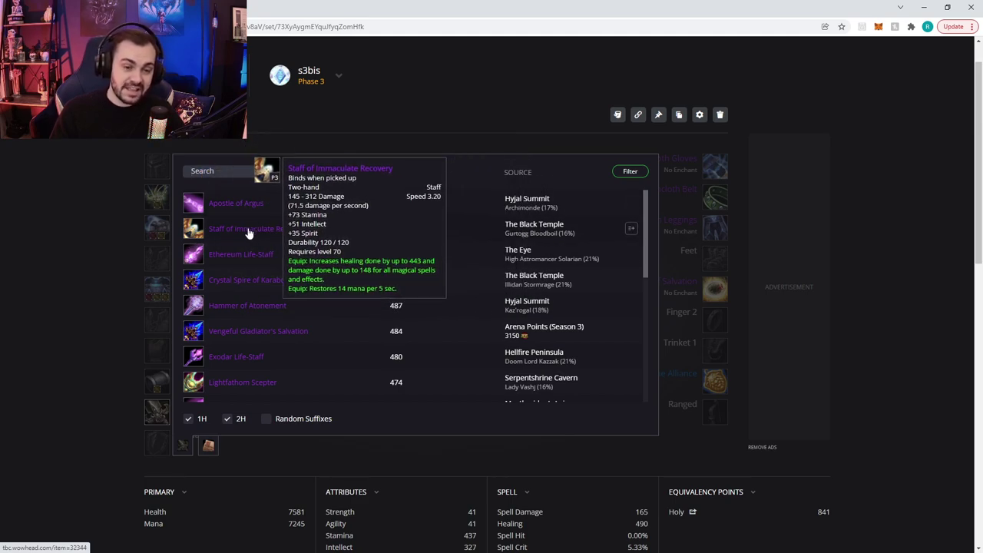
left_click_drag(646, 212, 647, 219)
mouse_move(208, 366)
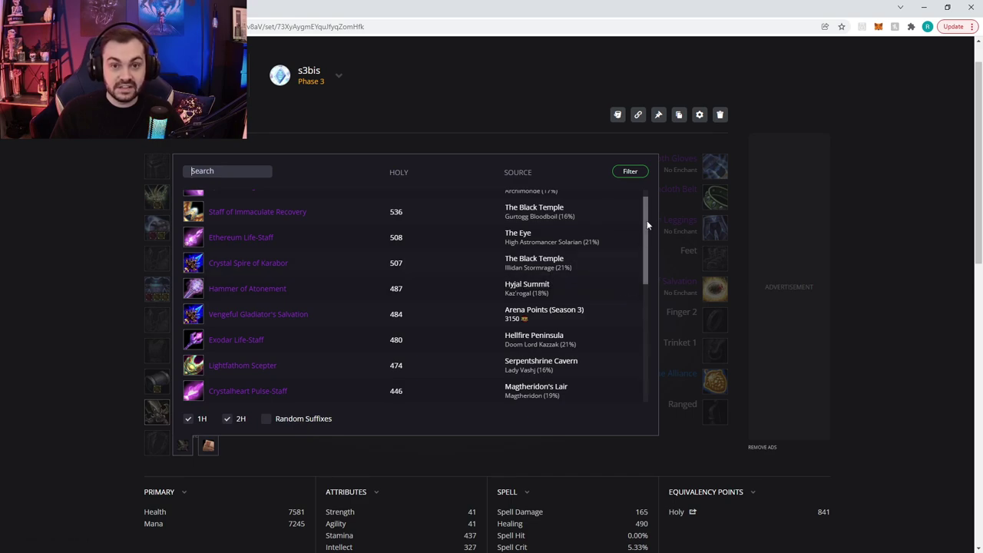
left_click_drag(648, 225, 644, 228)
mouse_move(259, 261)
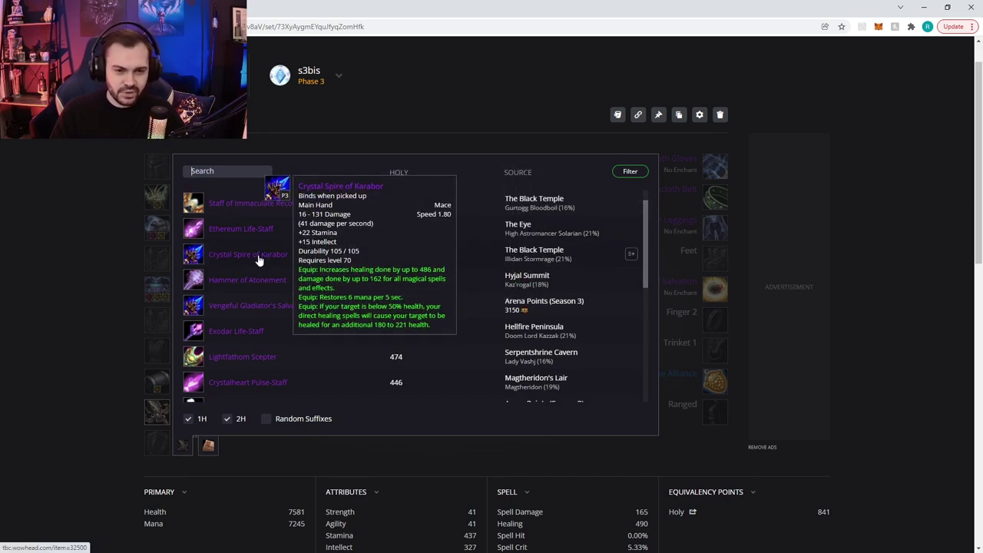